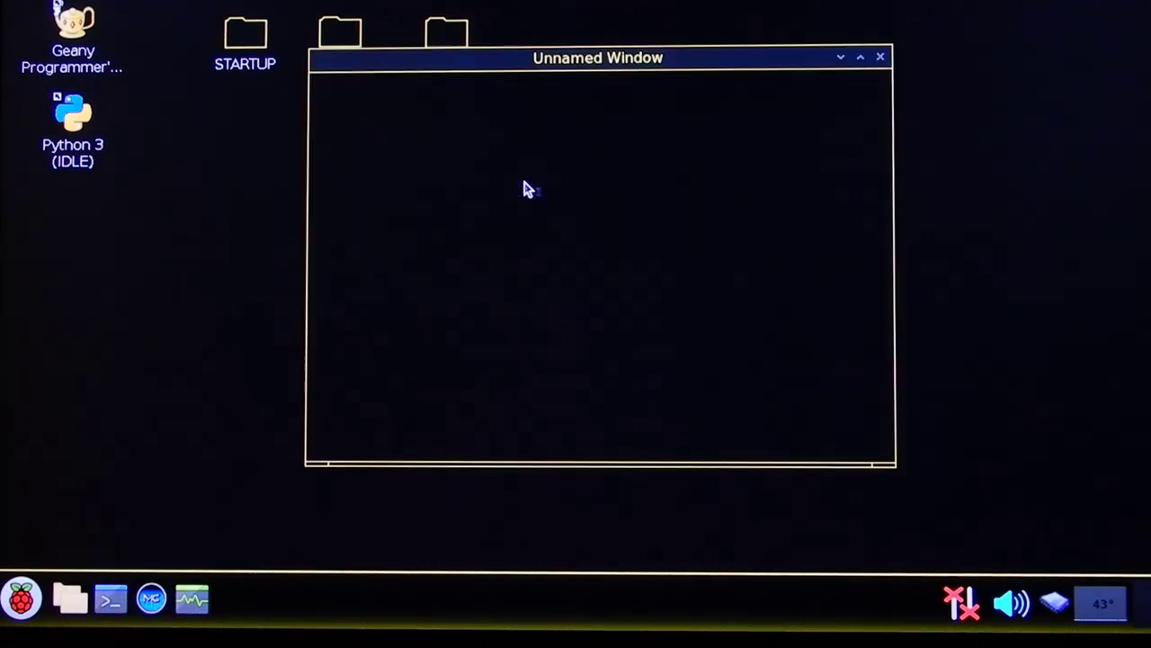
Scan I2C bus 1 for connected devices in the terminal with i2cdetect -y 1.
key("Up")
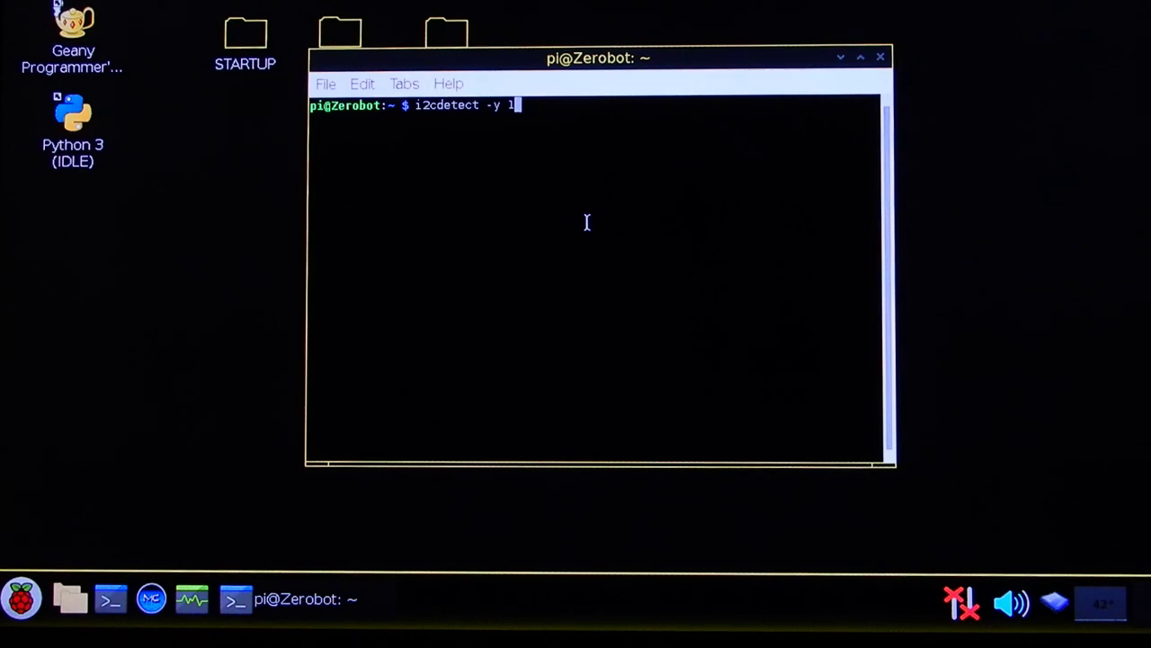
key("Return")
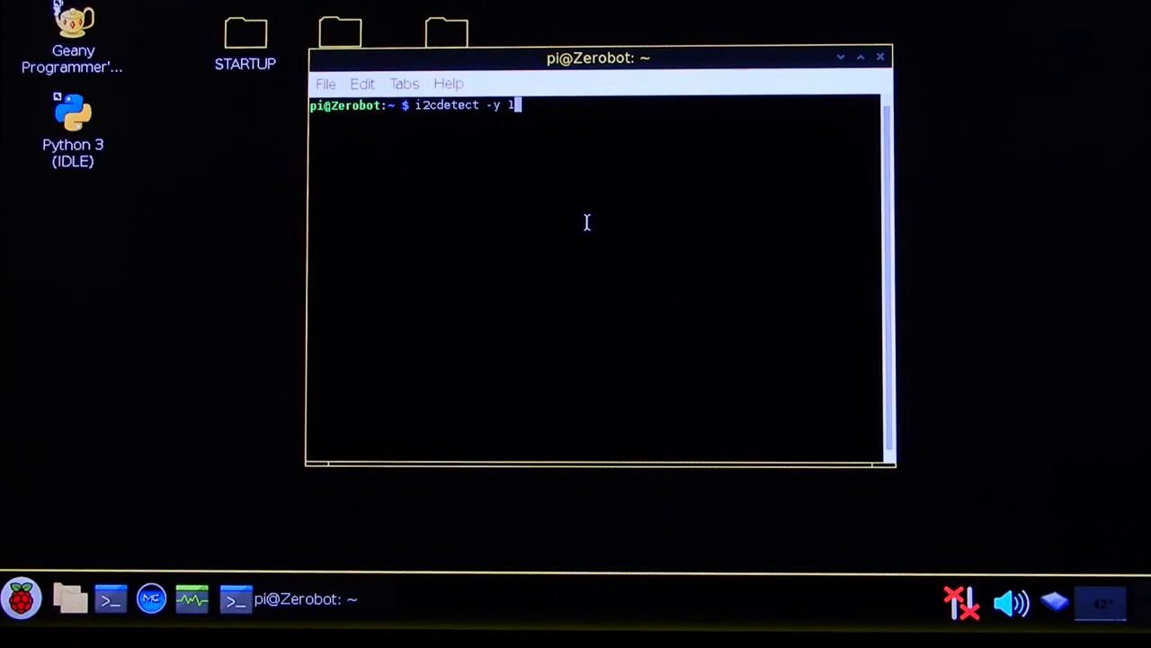
key("Return")
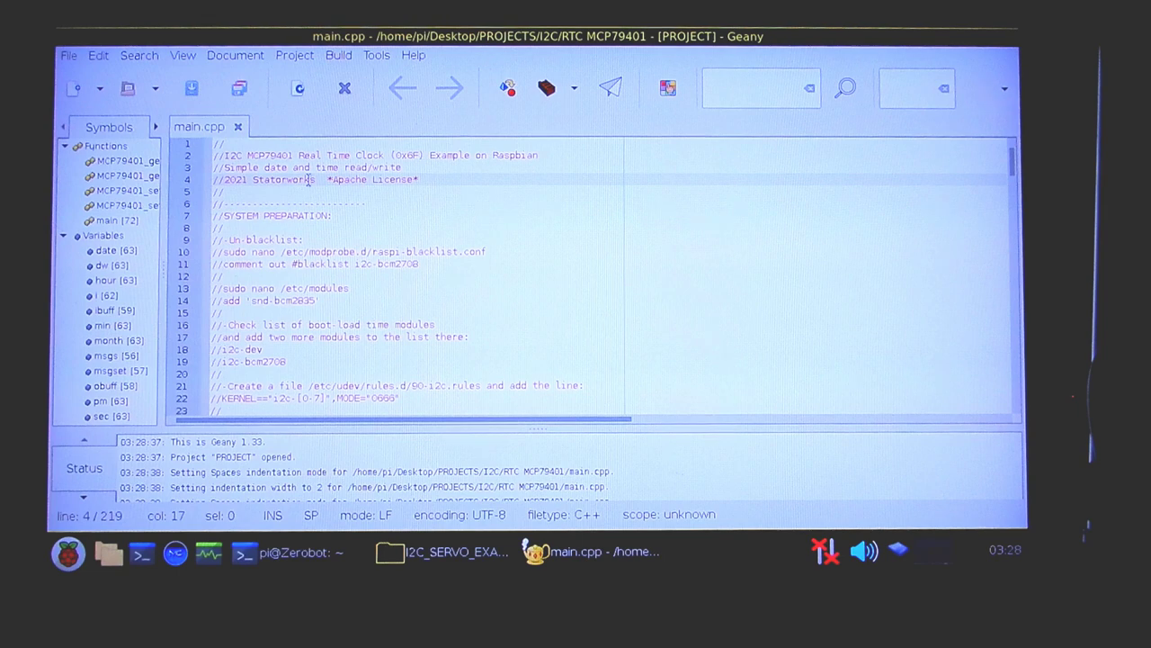
Read through the system preparation comments at the start of the RTC MCP79401 project's main.cpp, covering I2C modules, rules, packages and permissions.
key("Down")
key("Down")
key("Down")
key("Down")
key("Down")
key("Down")
key("Down")
key("Down")
key("Down")
key("Down")
key("Down")
key("Down")
key("Down")
key("Down")
key("Down")
key("Down")
key("Down")
key("Down")
key("Down")
key("Down")
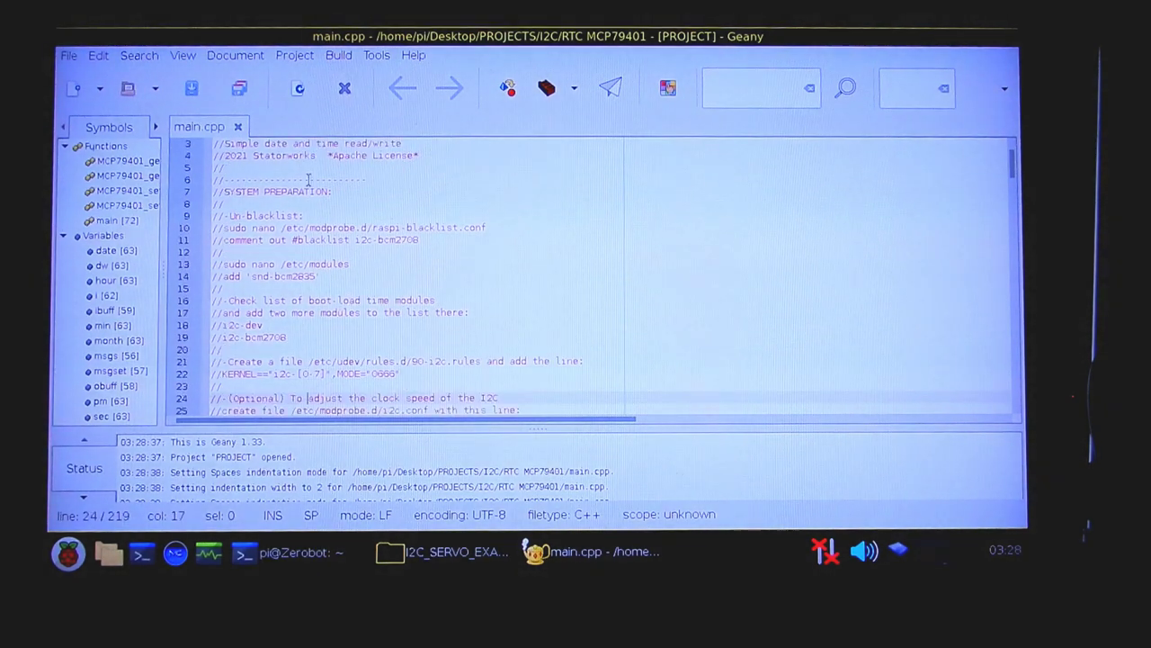
key("Down")
key("Down")
key("Down")
key("Down")
key("Down")
key("Down")
key("Down")
key("Down")
key("Down")
key("Down")
key("Down")
key("Down")
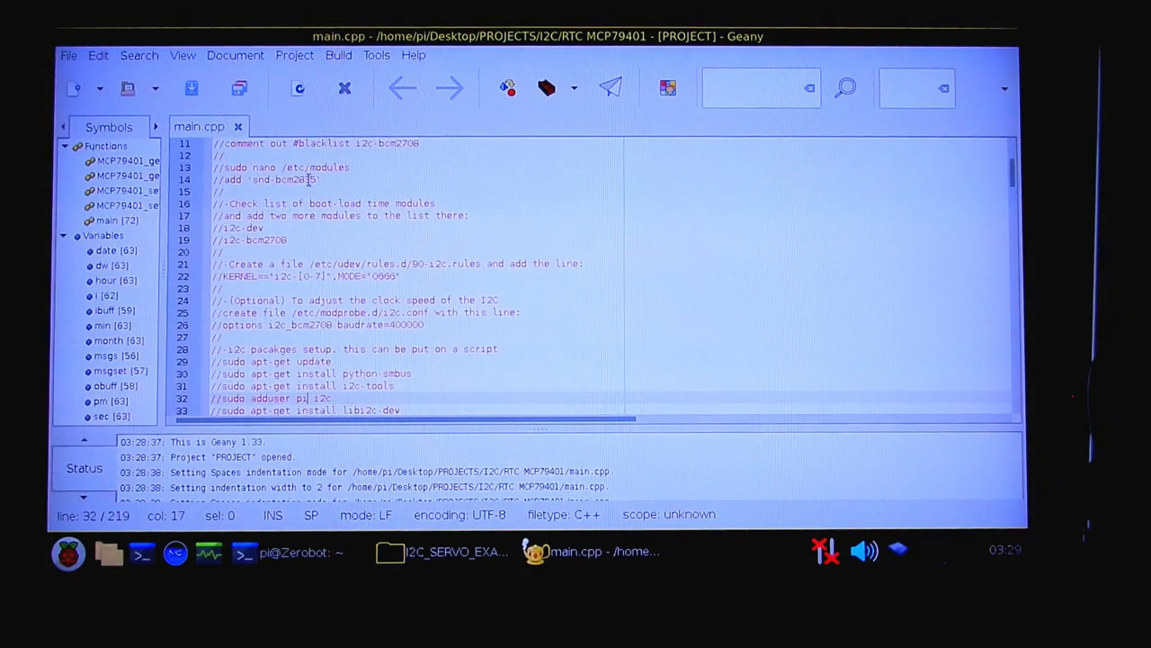
key("Down")
key("Down")
key("Down")
key("Down")
key("Down")
key("Down")
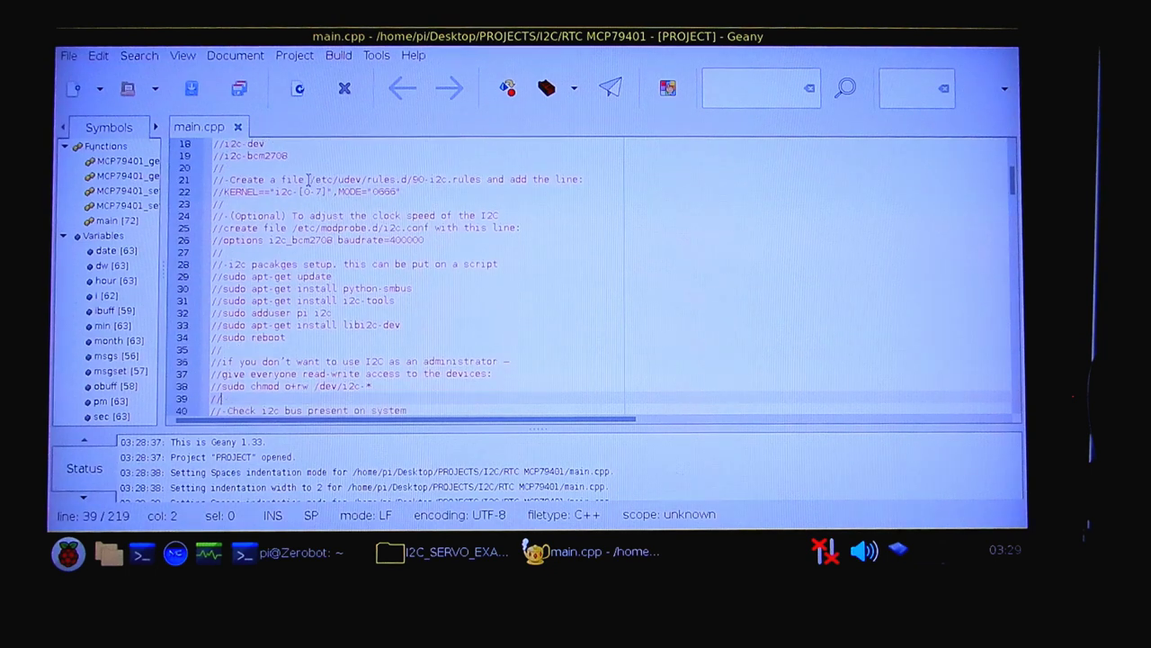
Examine the include directives, I2C message buffers, time variables and MCP79401 function declarations in main.cpp.
key("Down")
key("Down")
key("Down")
key("Down")
key("Down")
key("Down")
key("Down")
key("Down")
key("Down")
key("Down")
key("Down")
key("Down")
key("Down")
key("Down")
key("Down")
key("Down")
key("Down")
key("Down")
key("Down")
key("Down")
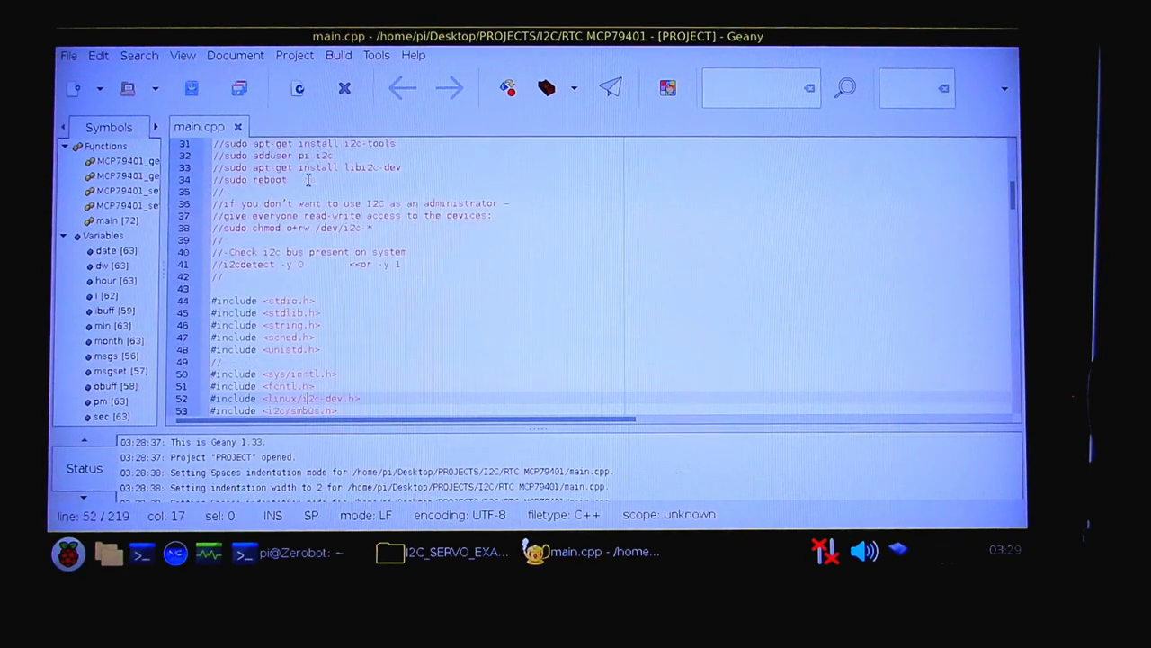
key("Down")
key("Down")
key("Down")
key("Down")
key("Down")
key("Down")
key("Down")
key("Down")
key("Down")
key("Down")
key("Down")
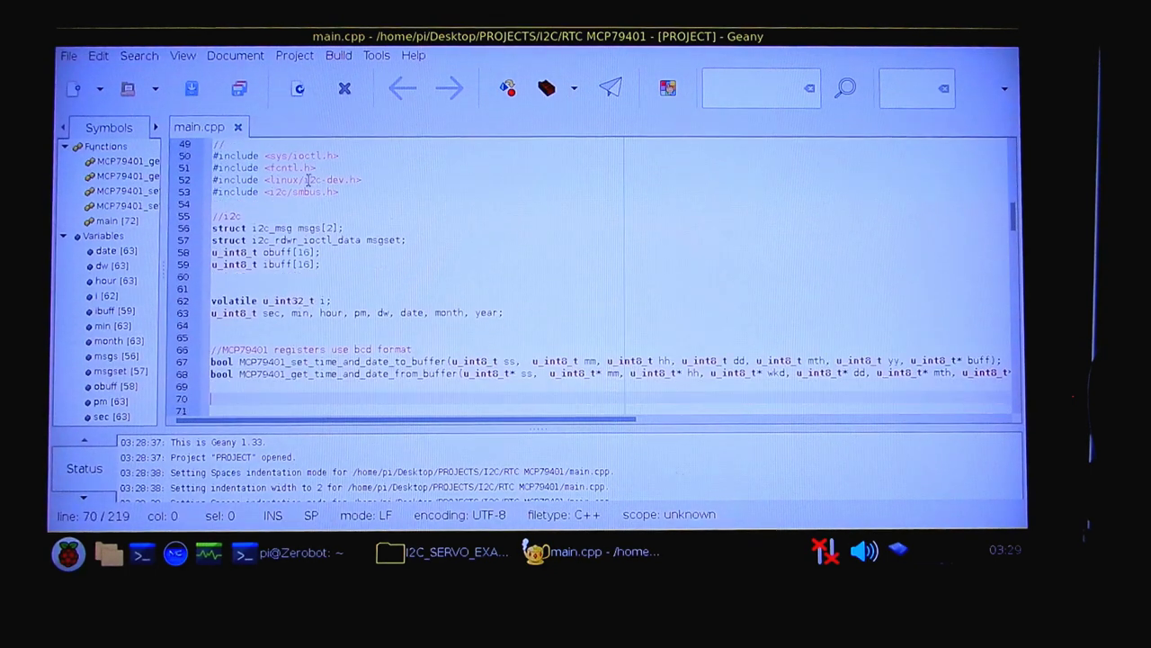
Examine the beginning of the RTC example's main function, where the /dev/i2c-1 device is opened and checked.
key("Down")
key("Down")
key("Down")
key("Down")
key("Down")
key("Down")
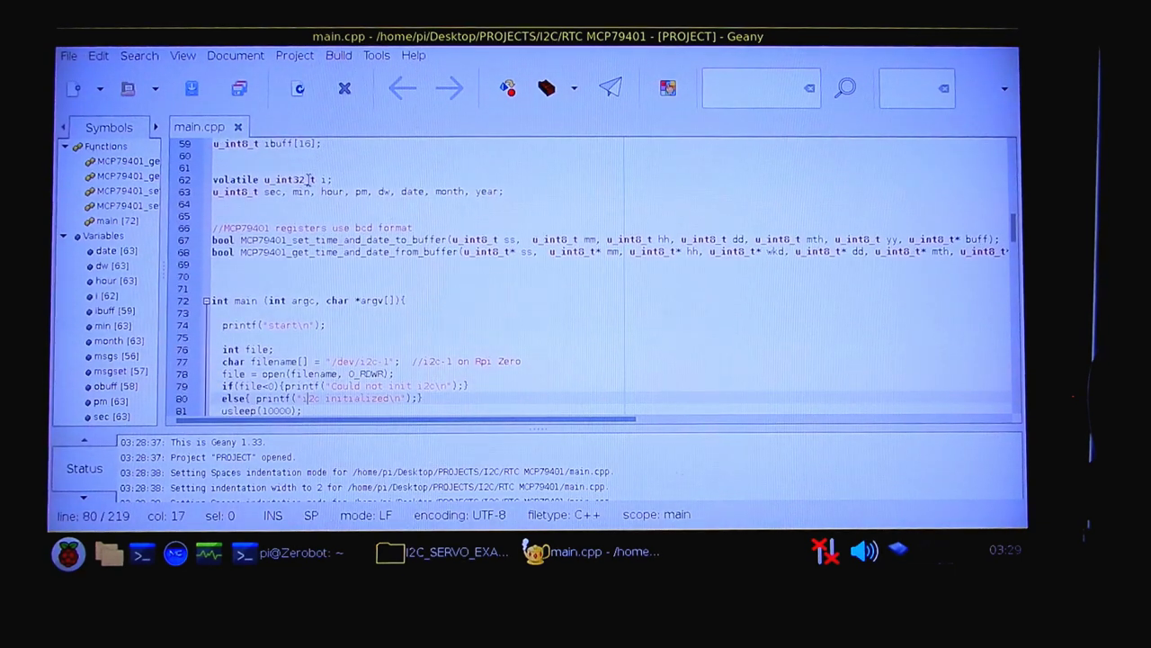
key("Down")
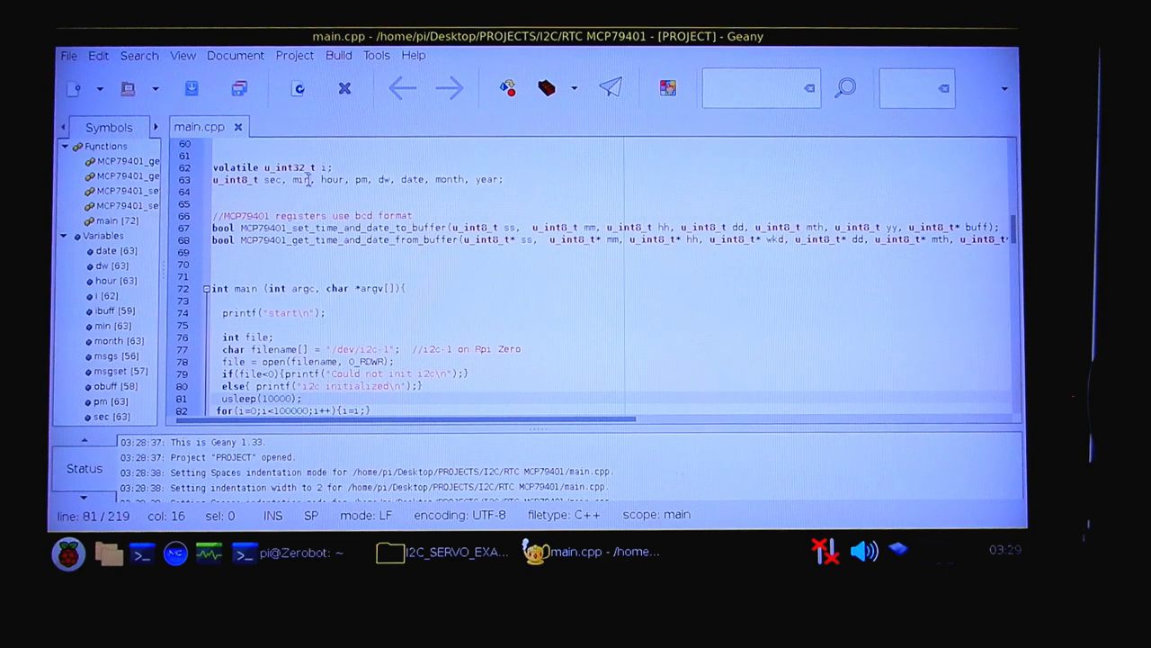
key("Down")
key("Down")
key("Down")
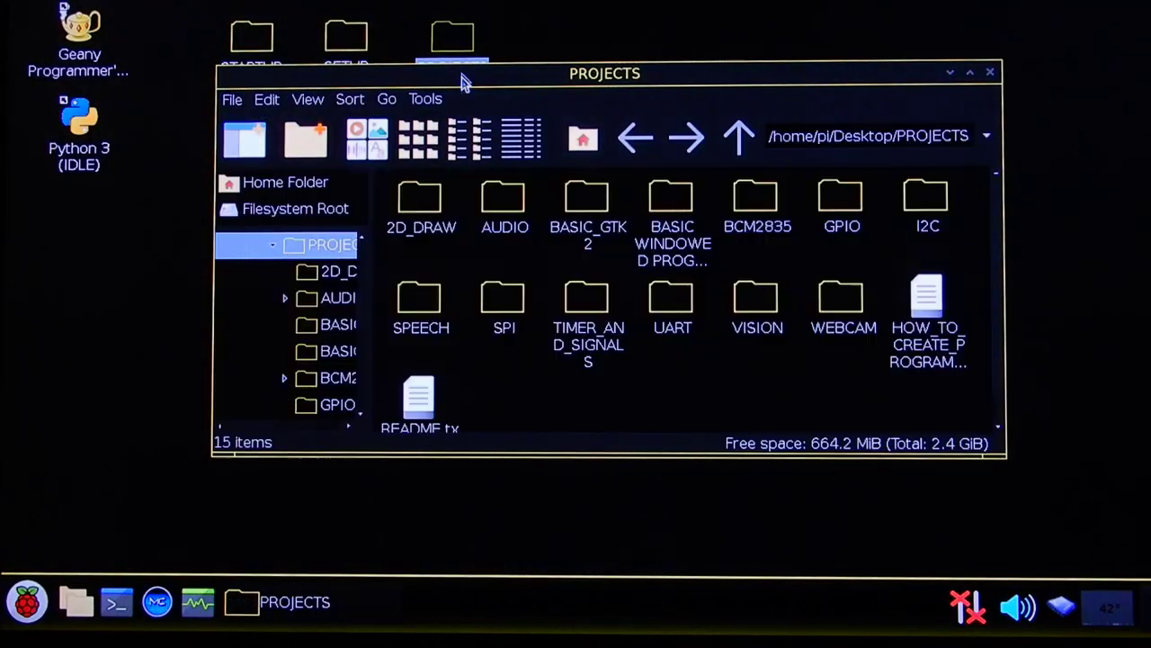
Open the PROJECT.geany file from the SPI_LCD folder inside PROJECTS/SPI.
left_click(504, 303)
double_click(504, 303)
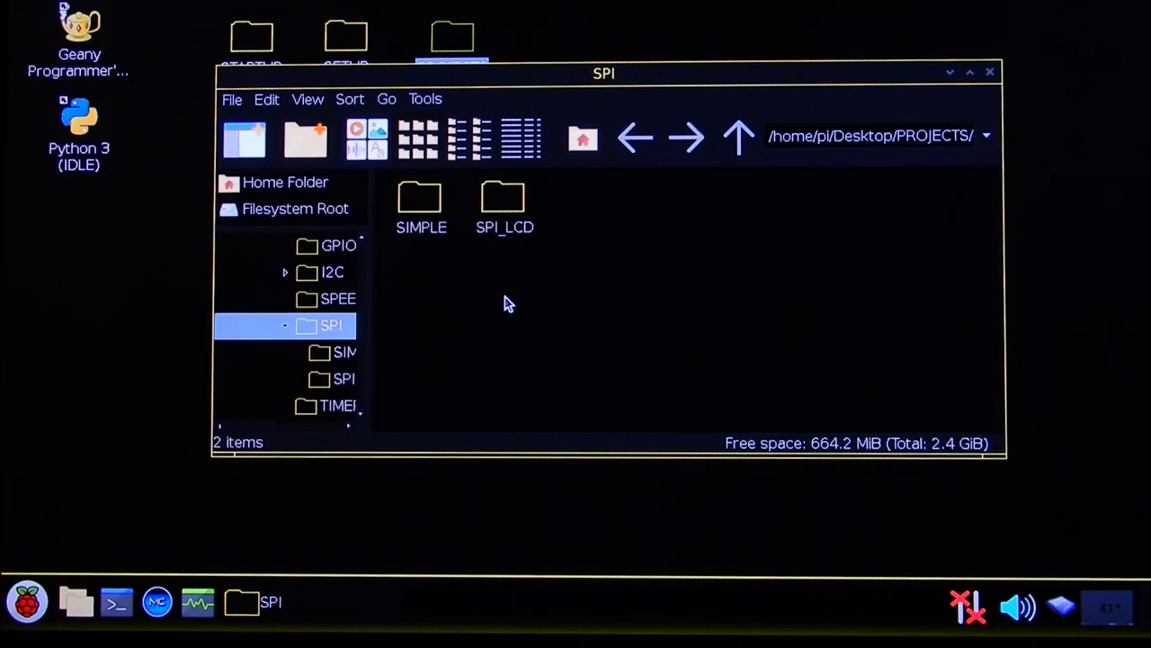
left_click(501, 208)
double_click(501, 208)
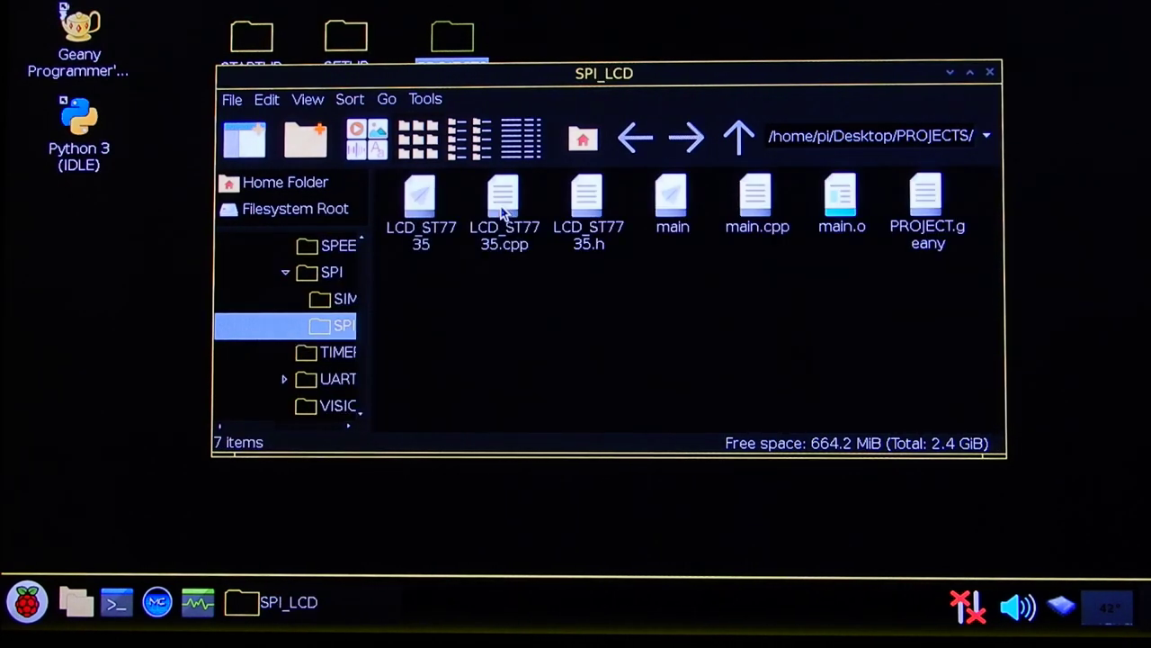
double_click(927, 198)
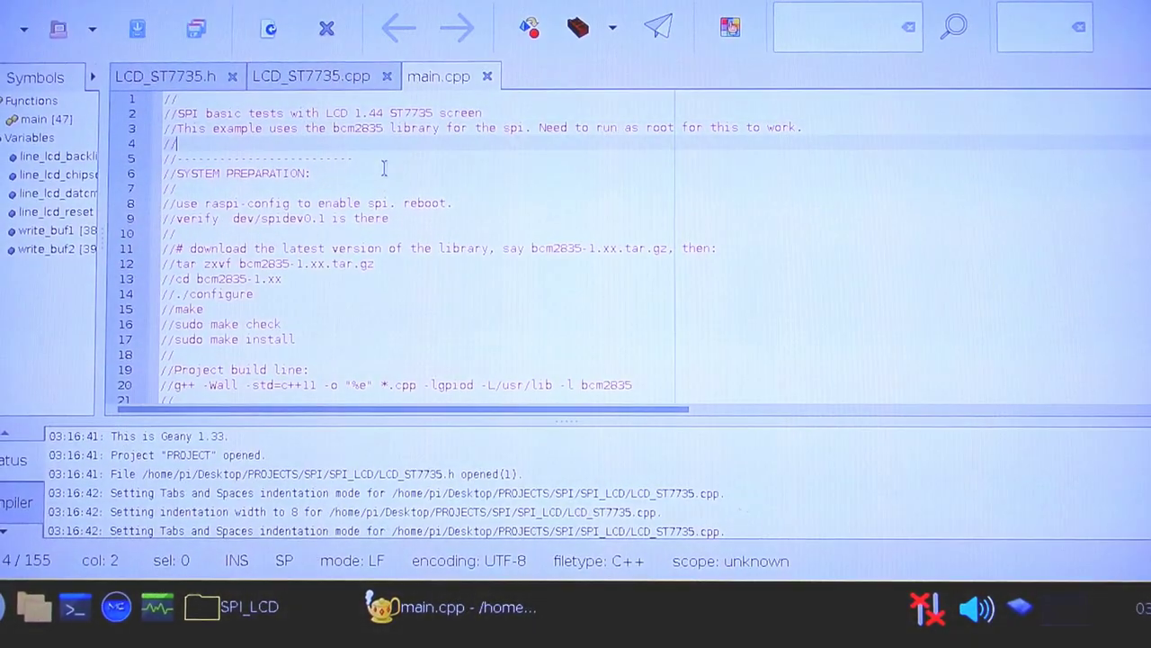
Read the SPI LCD example's main.cpp from its bcm2835 setup comments through the buffer and GPIO line declarations to the start of main.
key("Down")
key("Down")
key("Down")
key("Down")
key("Down")
key("Down")
key("Down")
key("Down")
key("Down")
key("Down")
key("Down")
key("Down")
key("Down")
key("Down")
key("Down")
key("Down")
key("Down")
key("Down")
key("Down")
key("Down")
key("End")
key("Down")
key("Down")
key("Down")
key("Down")
key("Down")
key("Down")
key("Down")
key("Down")
key("Down")
key("Down")
key("Down")
key("Down")
key("Down")
key("Down")
key("Down")
key("Down")
key("Down")
key("Down")
key("Down")
key("Down")
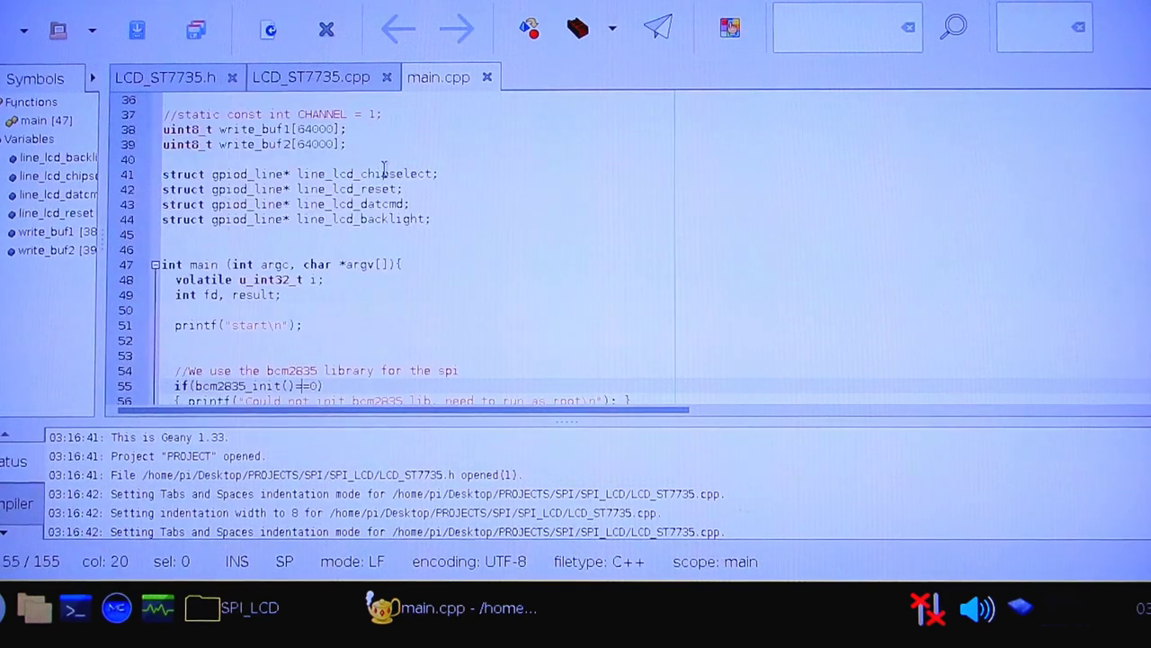
Examine the bcm2835 library initialization and the SPI clock divider and bit order settings in the main function.
key("Down")
key("Down")
key("Down")
key("Down")
key("Down")
key("Down")
key("Down")
key("Down")
key("Down")
key("Down")
key("Down")
key("Down")
key("Down")
key("Down")
key("Down")
key("Down")
key("Down")
key("Down")
key("Down")
key("Down")
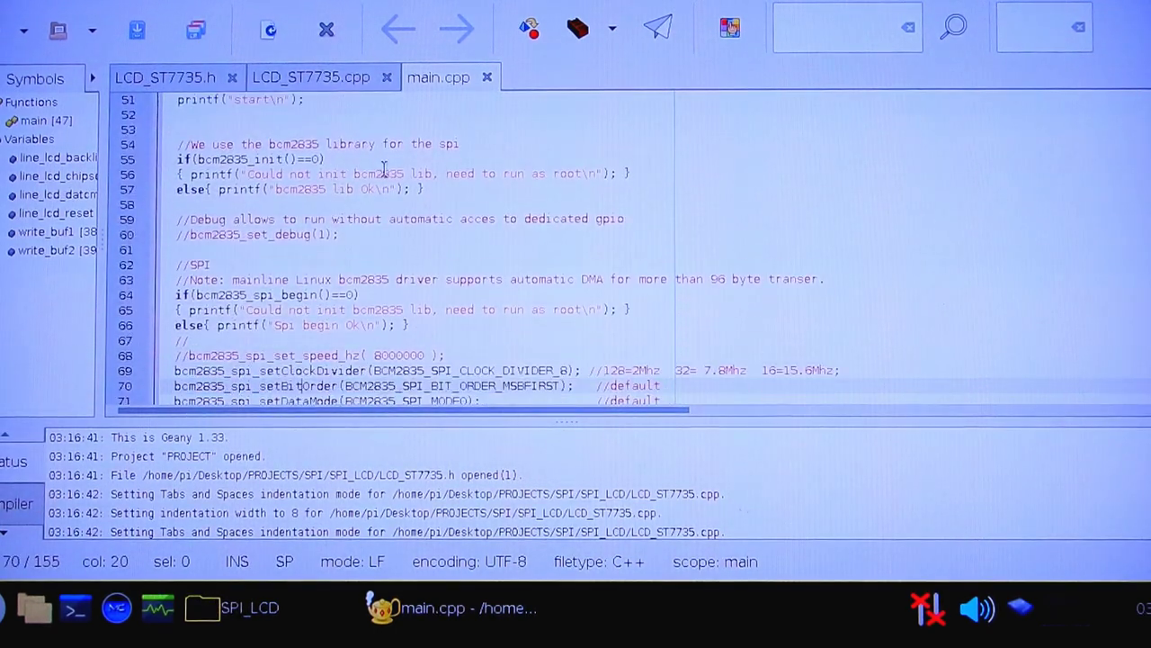
Read on through the SPI LCD example's main function, from the bit order and data mode settings into the code below.
key("Down")
key("Down")
key("Down")
key("Down")
key("Down")
key("Down")
key("Down")
key("Down")
key("Down")
key("Down")
key("Down")
key("Down")
key("Down")
key("Down")
key("Down")
key("Down")
key("Down")
key("Down")
key("Down")
key("Down")
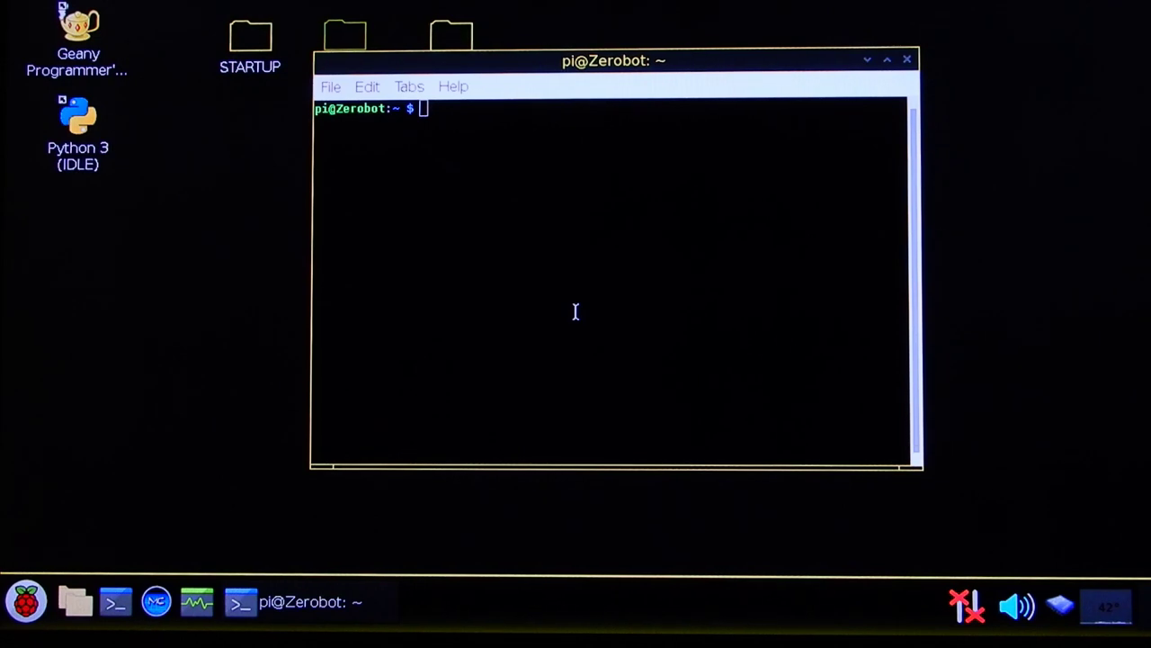
Record 10 seconds of single-channel 48000 Hz S32_LE audio to test.wav with arecord, using verbose output and a mono VU meter.
key("Up")
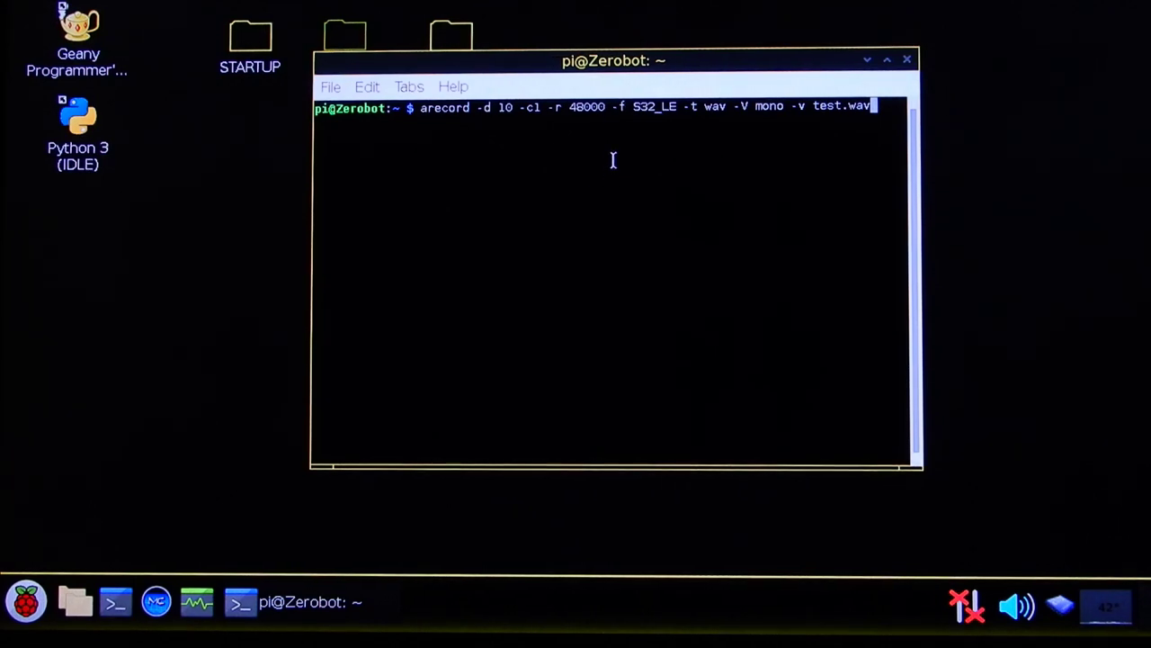
key("Return")
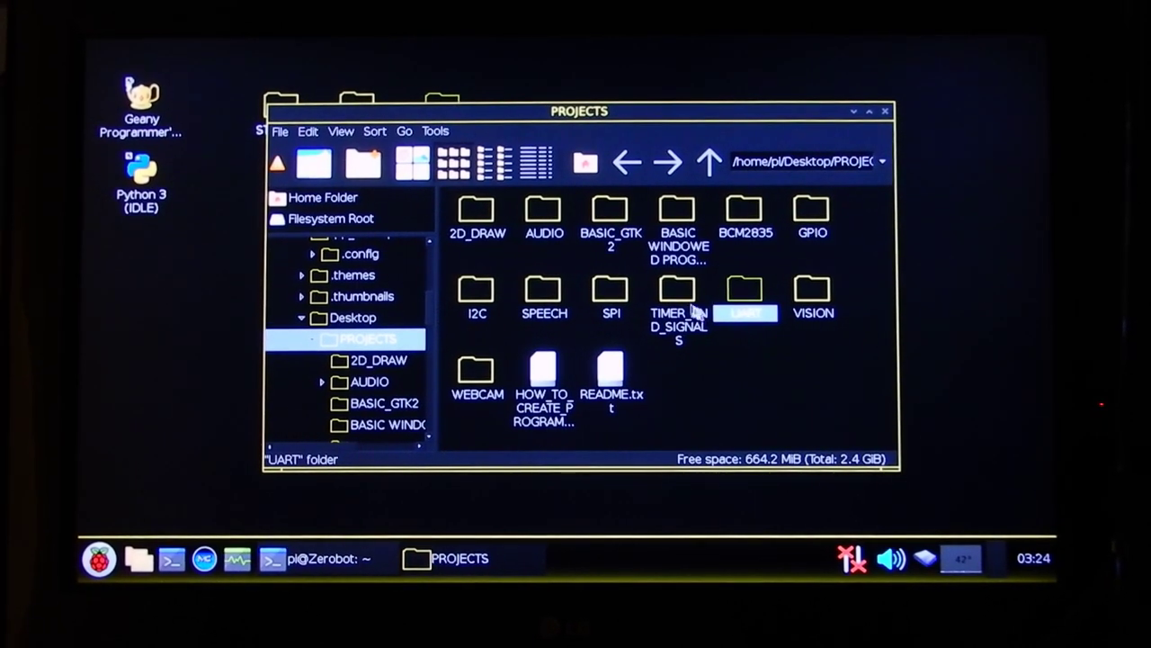
Open the UART folder in PROJECTS and read the RS485 example's main.cpp from the file control includes to the start of main.
double_click(741, 291)
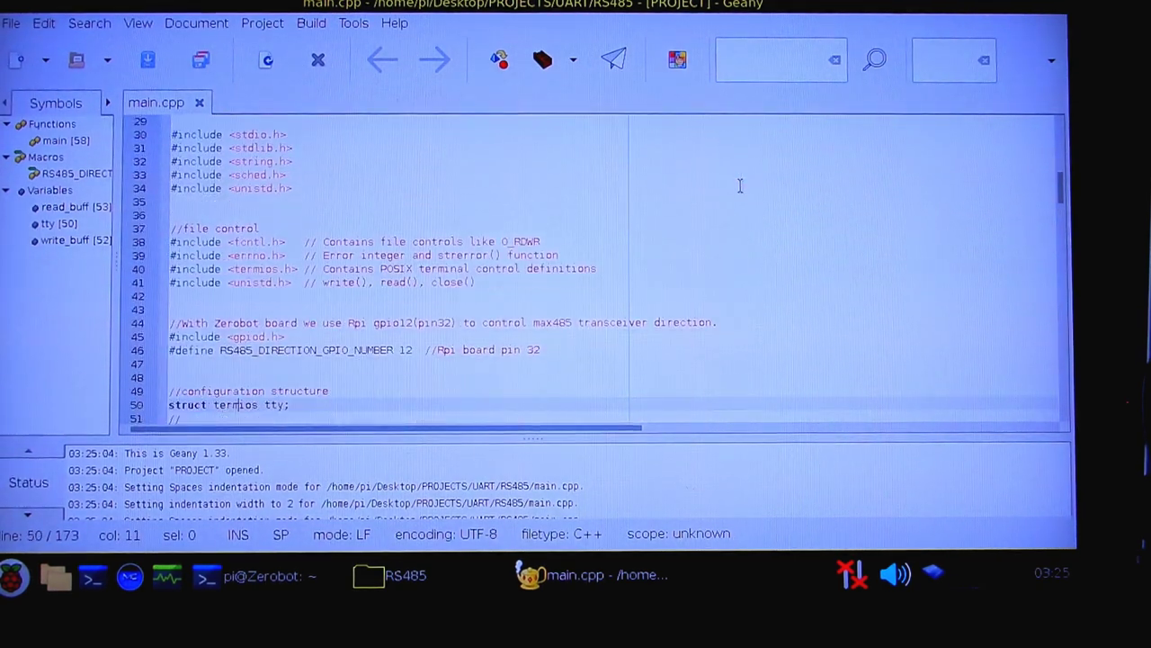
key("Down")
key("Down")
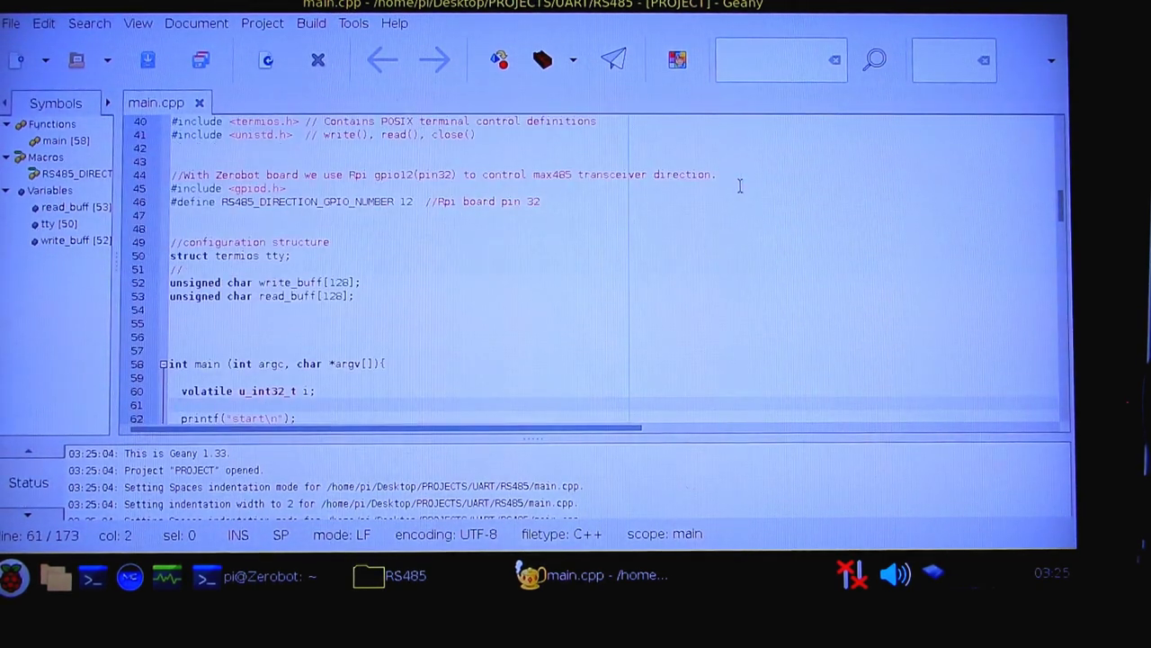